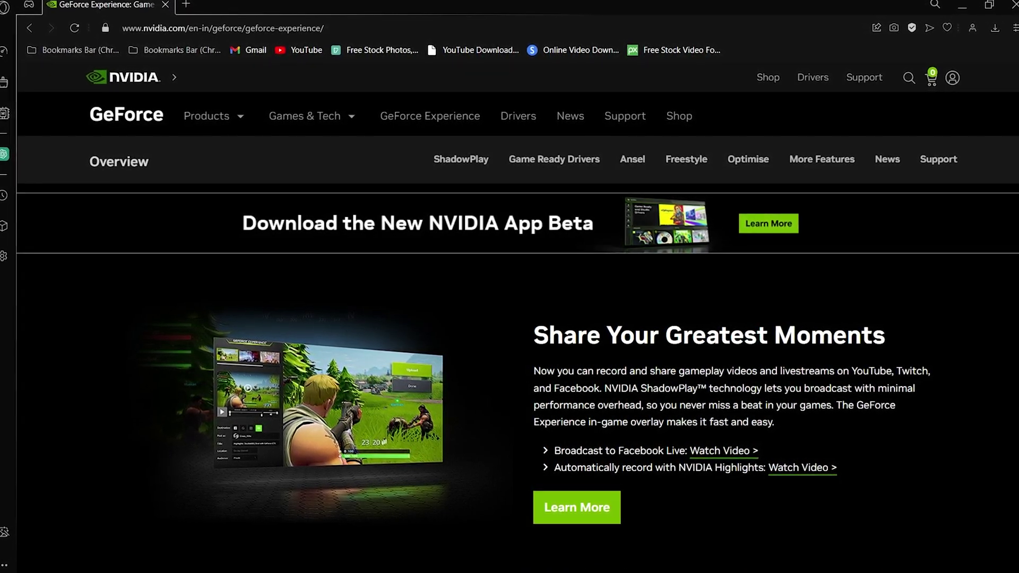
Scroll the GeForce Experience web page through the Ansel and Freestyle feature sections.
{"action": "scroll", "coordinate": [509, 319], "scroll_direction": "down", "scroll_amount": 10}
{"action": "scroll", "coordinate": [510, 318], "scroll_direction": "down", "scroll_amount": 15}
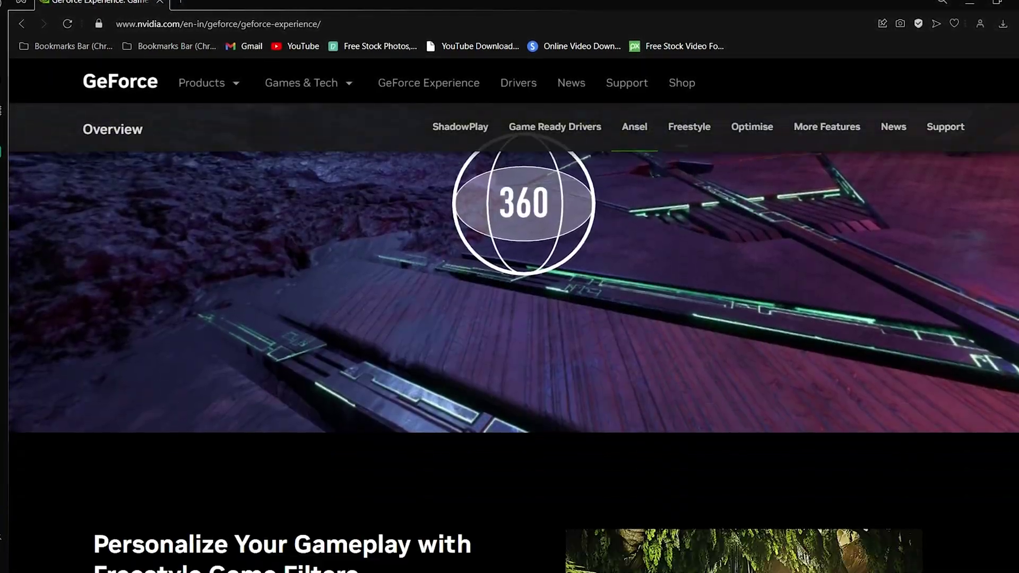
{"action": "scroll", "coordinate": [510, 318], "scroll_direction": "up", "scroll_amount": 2}
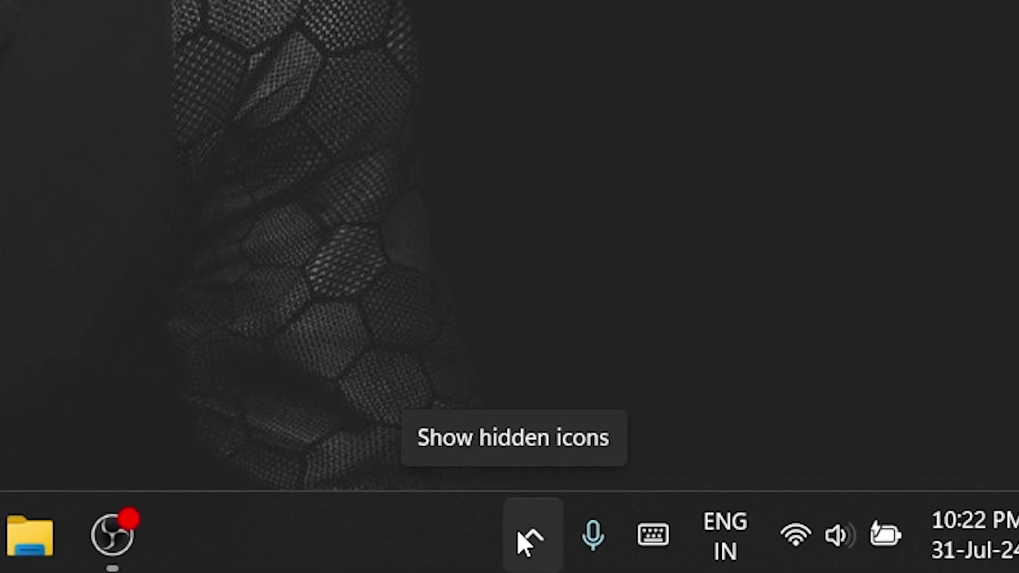
Launch NVIDIA GeForce Experience from the NVIDIA icon in the system tray overflow.
{"action": "left_click", "coordinate": [526, 535]}
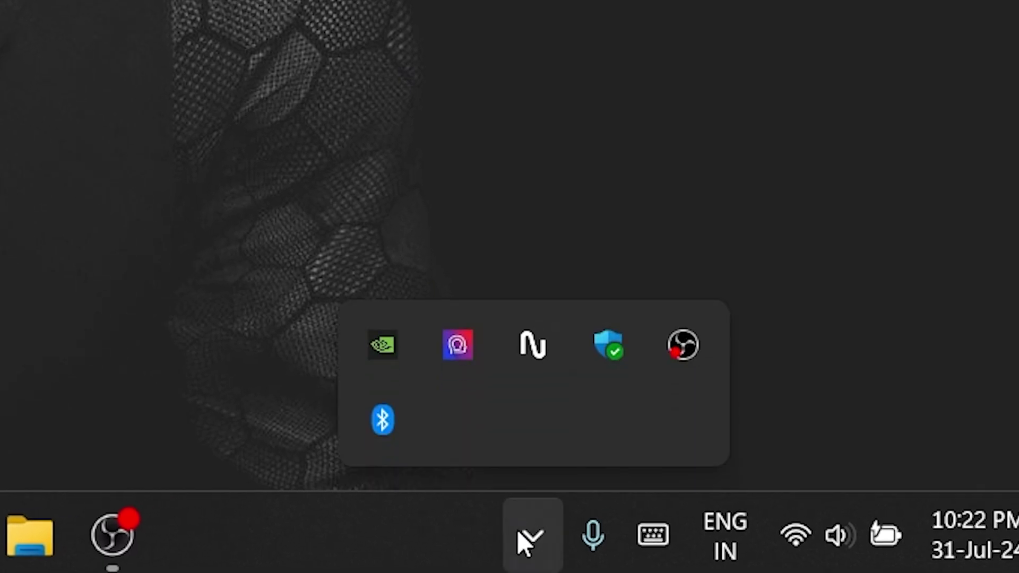
{"action": "right_click", "coordinate": [394, 353]}
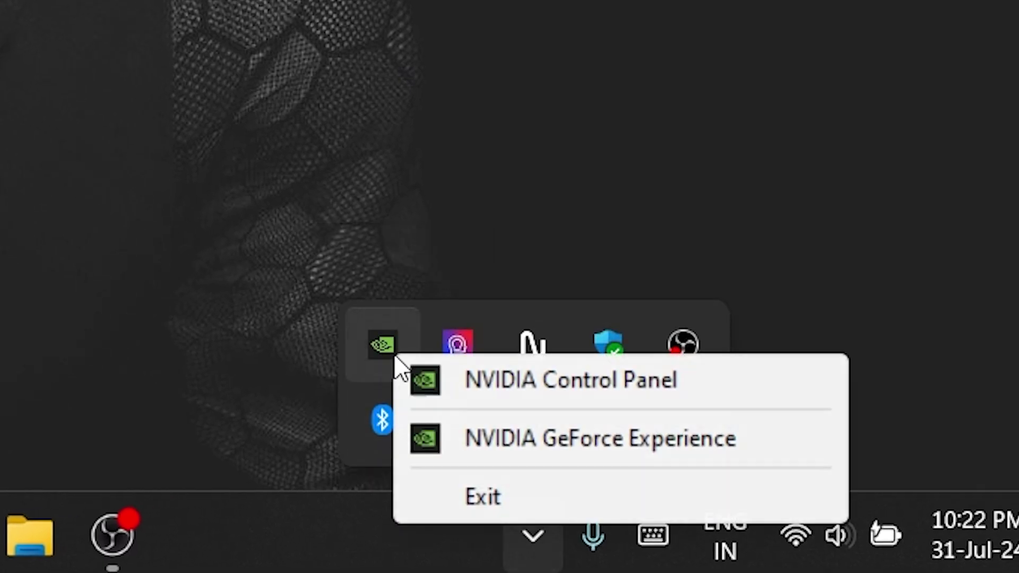
{"action": "left_click", "coordinate": [477, 434]}
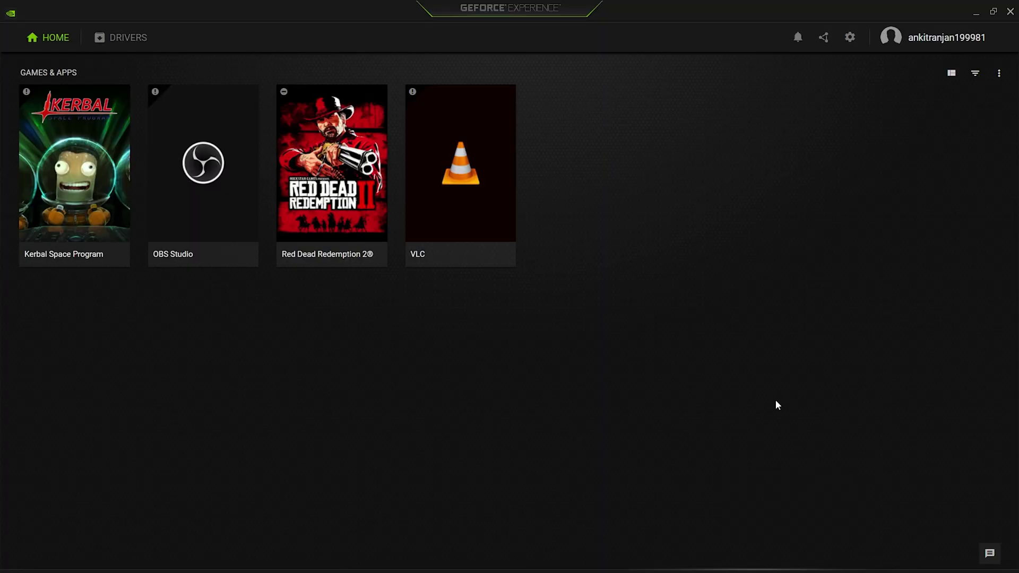
Check for driver updates, confirming Game Ready Driver 560.70 is the latest installed.
{"action": "left_click", "coordinate": [106, 32]}
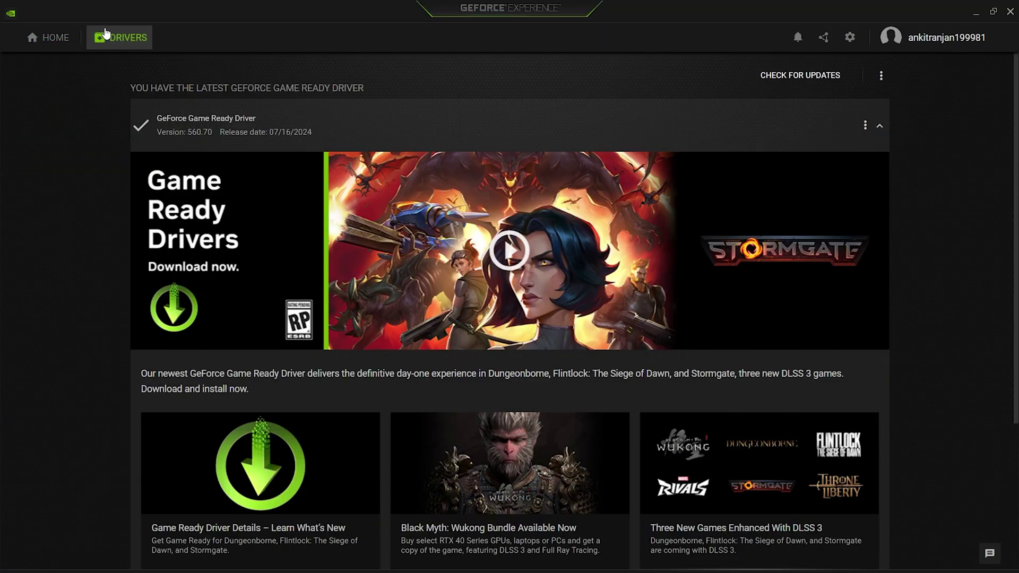
{"action": "left_click", "coordinate": [767, 76]}
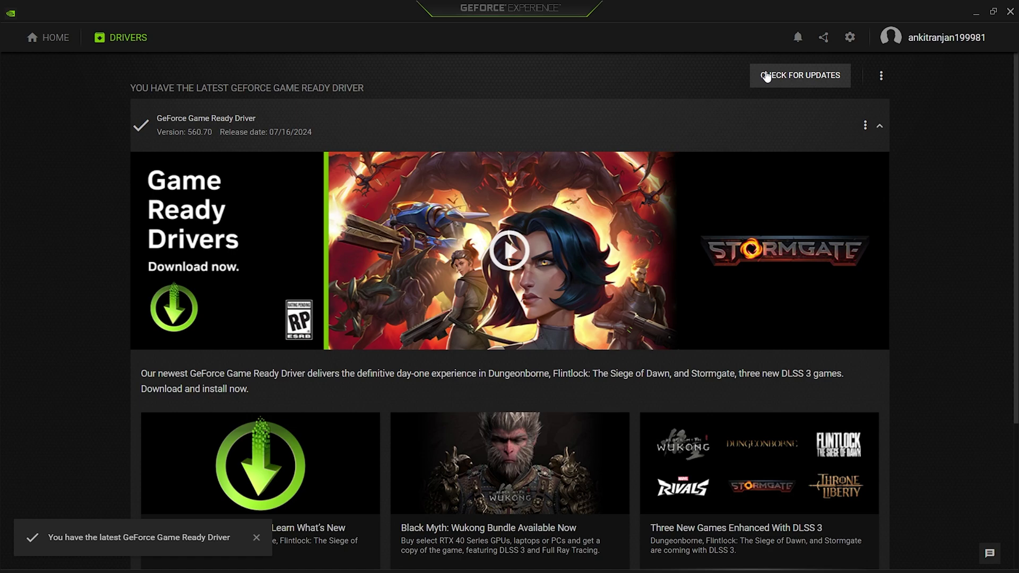
{"action": "left_click", "coordinate": [850, 38]}
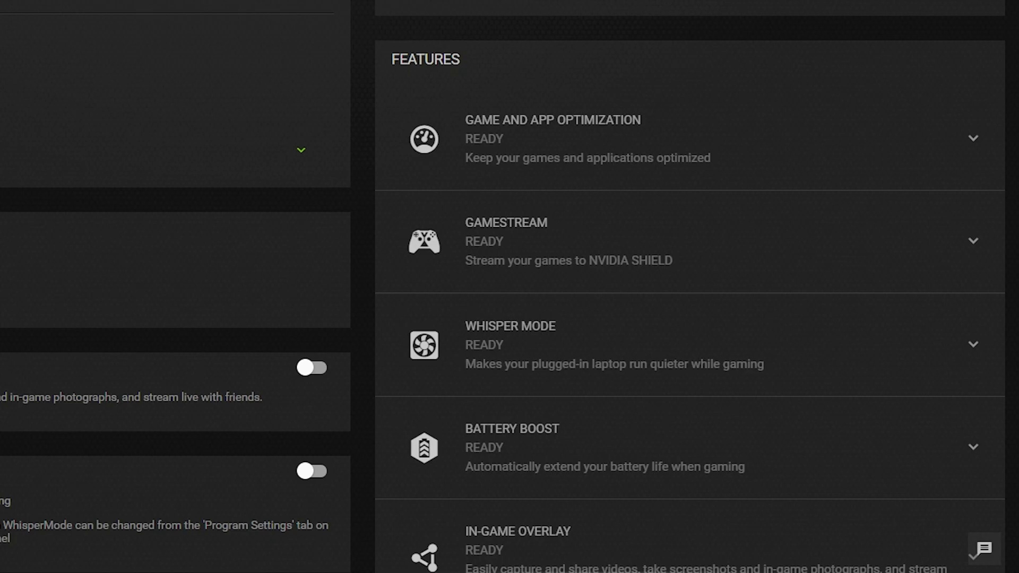
Expand In-Game Overlay's system requirements under Features and switch the overlay on.
{"action": "scroll", "coordinate": [509, 286], "scroll_direction": "down", "scroll_amount": 5}
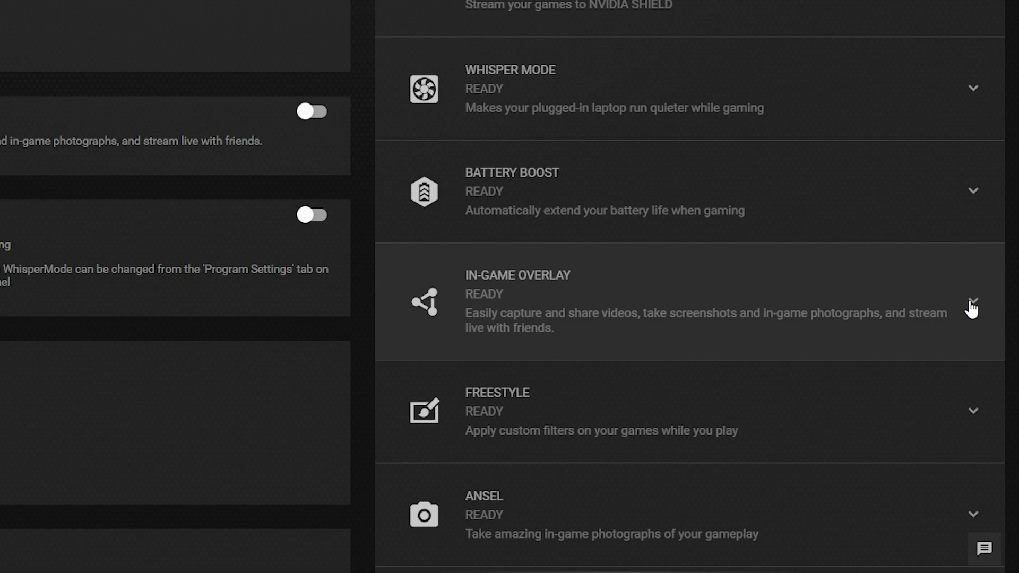
{"action": "left_click", "coordinate": [973, 303]}
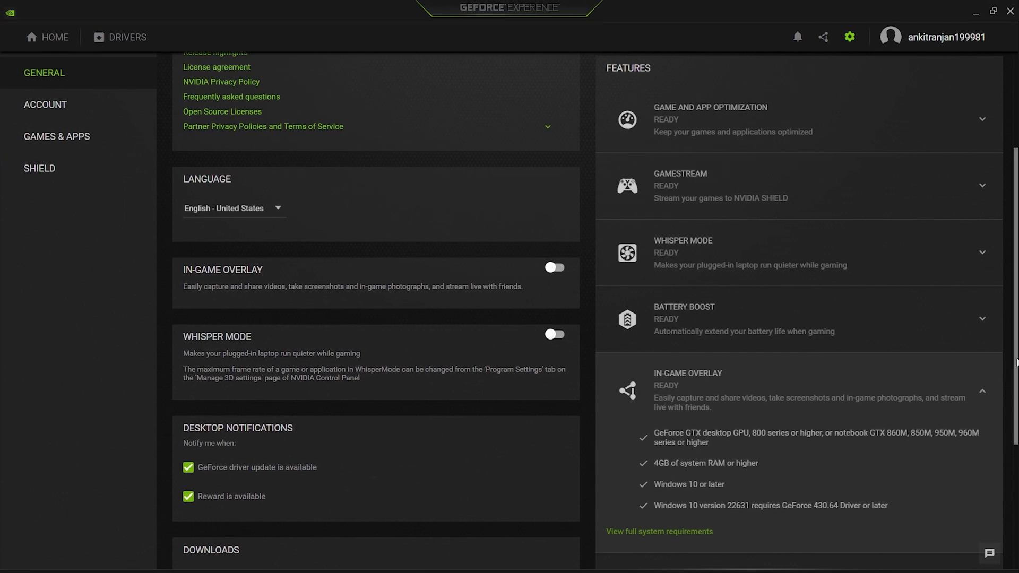
{"action": "scroll", "coordinate": [509, 307], "scroll_direction": "down", "scroll_amount": 2}
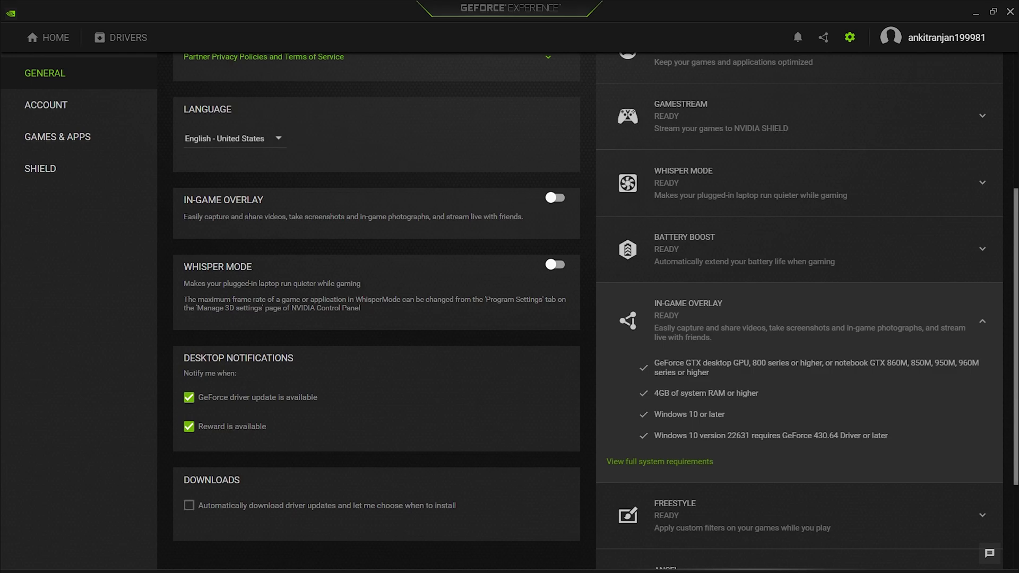
{"action": "scroll", "coordinate": [510, 308], "scroll_direction": "down", "scroll_amount": 1}
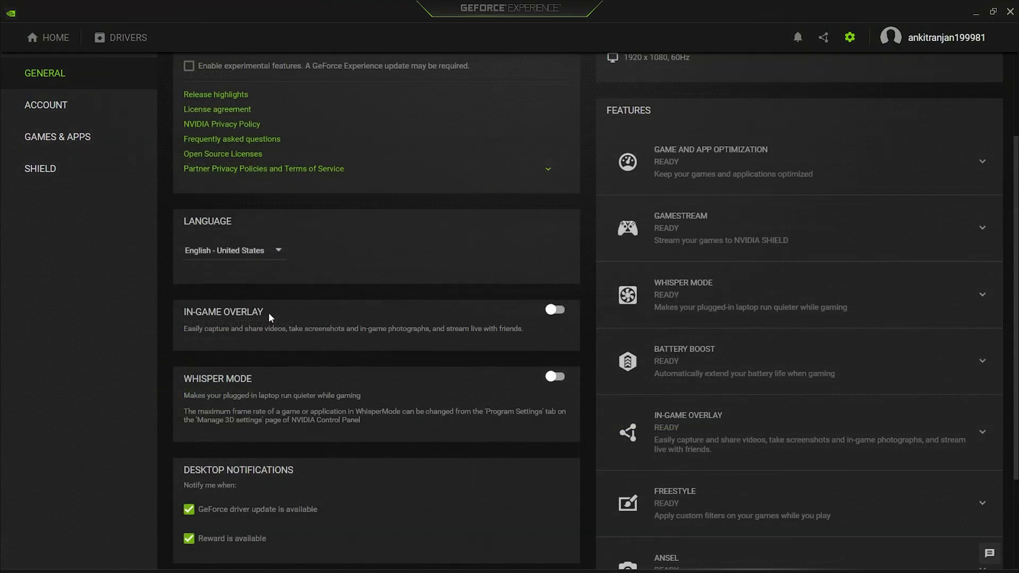
{"action": "left_click", "coordinate": [551, 310]}
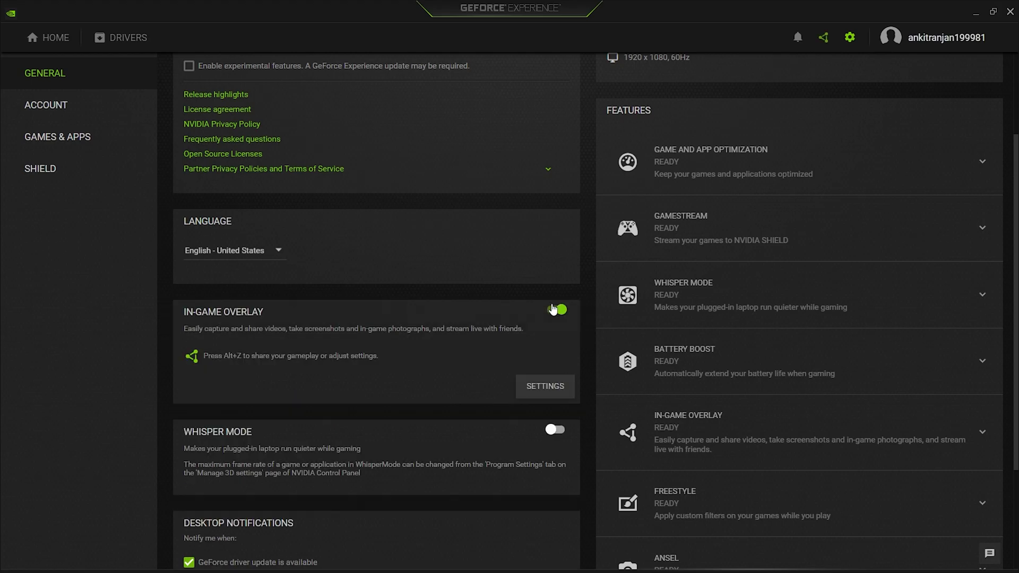
Open the overlay settings and review the Recordings save locations.
{"action": "left_click", "coordinate": [556, 386]}
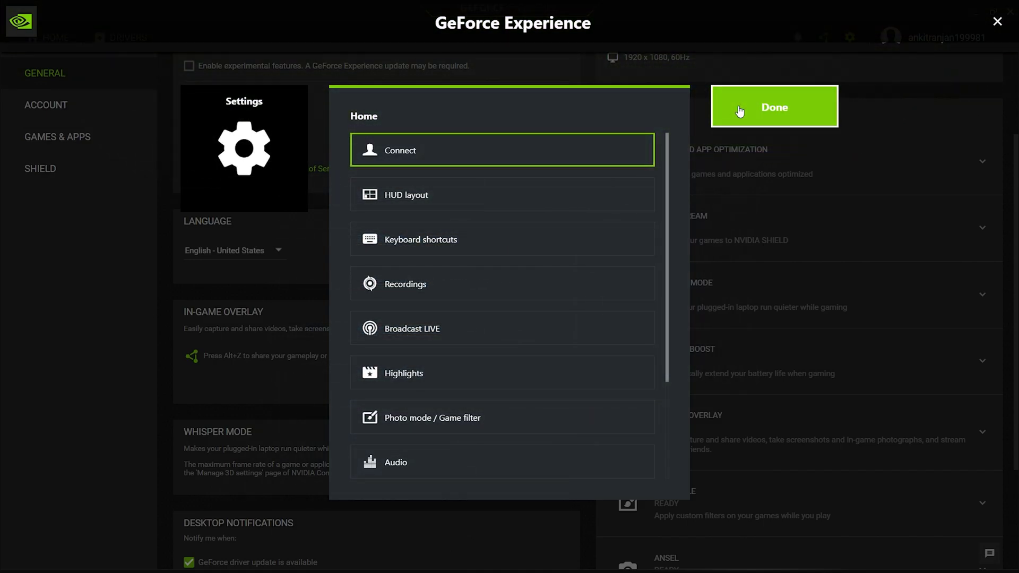
{"action": "left_click", "coordinate": [638, 279]}
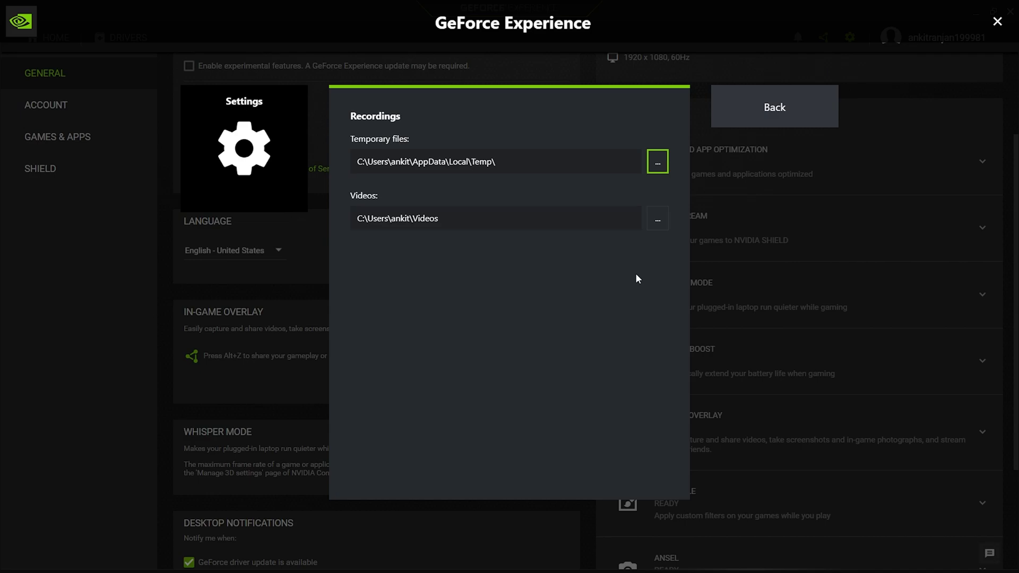
{"action": "left_click", "coordinate": [777, 123]}
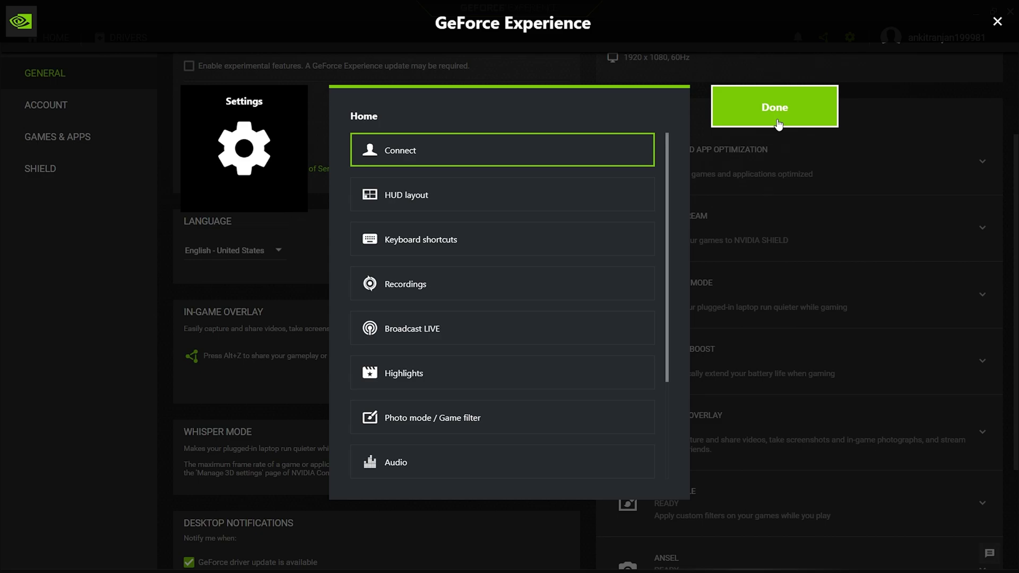
Review the overlay's keyboard shortcuts, then bring up the Audio capture settings.
{"action": "left_click", "coordinate": [566, 232]}
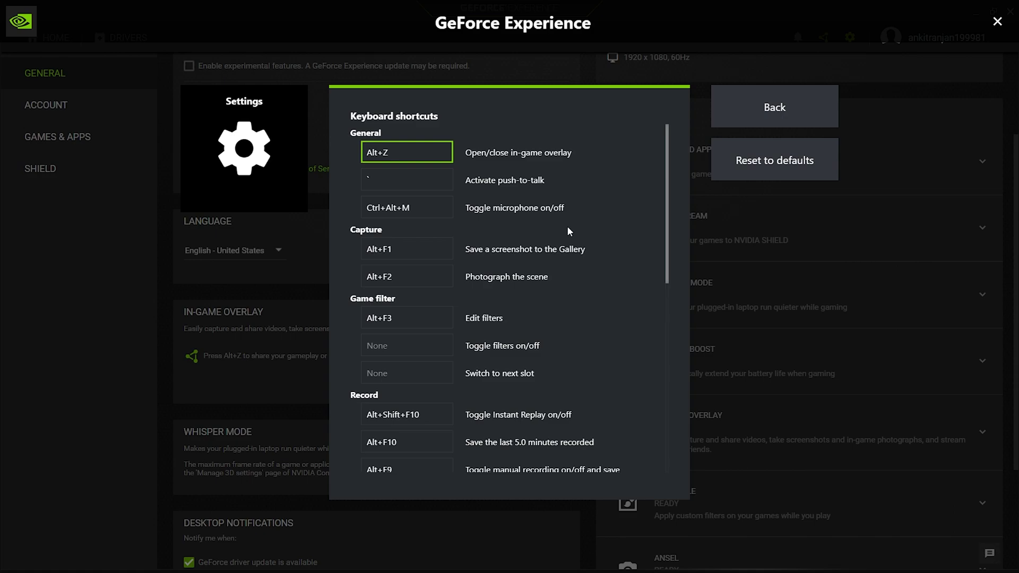
{"action": "left_click_drag", "start_coordinate": [666, 226], "coordinate": [669, 423]}
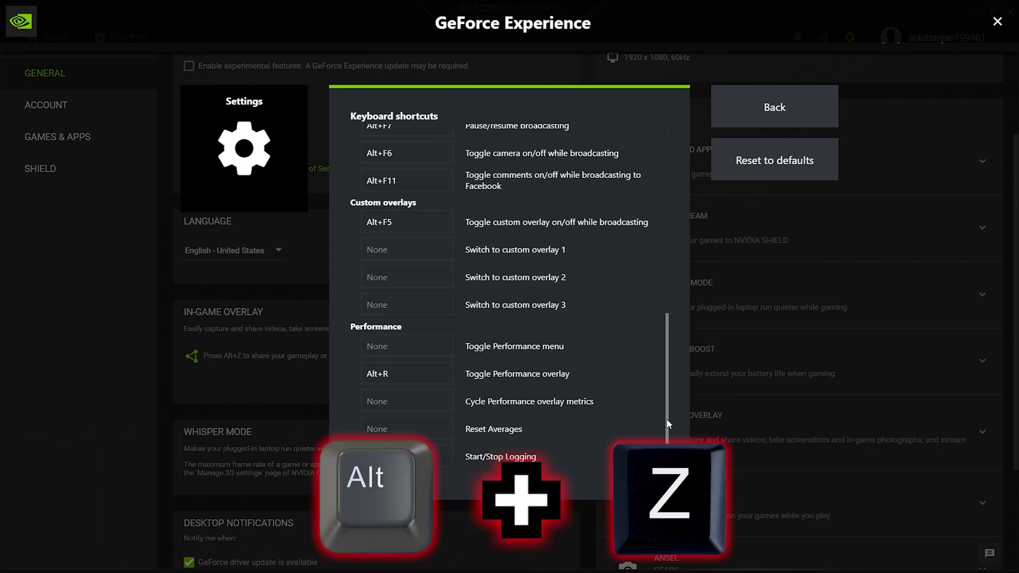
{"action": "left_click", "coordinate": [739, 113]}
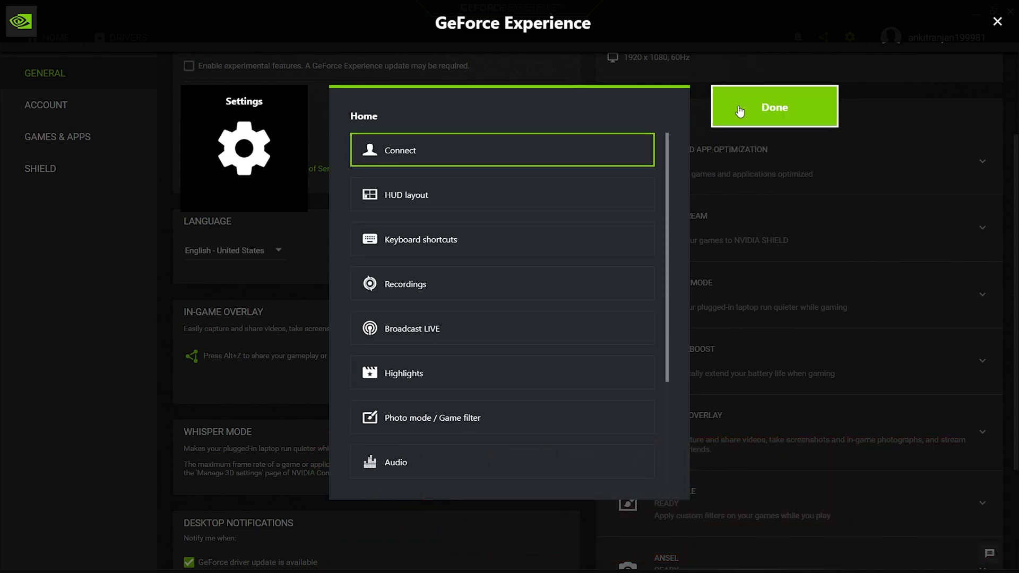
{"action": "scroll", "coordinate": [612, 318], "scroll_direction": "down", "scroll_amount": 3}
{"action": "left_click", "coordinate": [611, 318]}
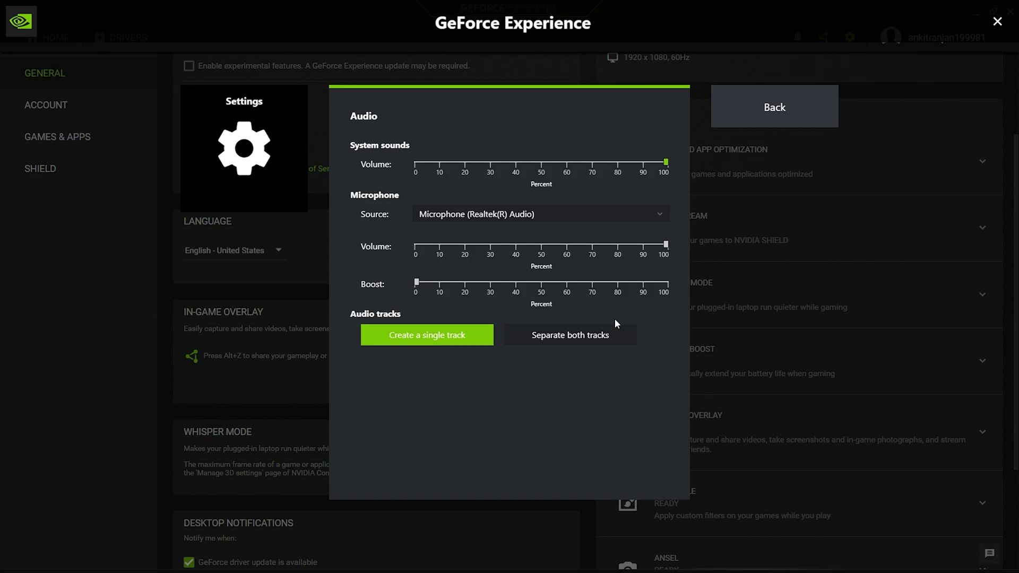
Review video capture settings at High quality and 60 FPS, then back out to the overlay.
{"action": "left_click", "coordinate": [725, 125]}
{"action": "left_click_drag", "start_coordinate": [667, 234], "coordinate": [648, 359]}
{"action": "left_click", "coordinate": [613, 373]}
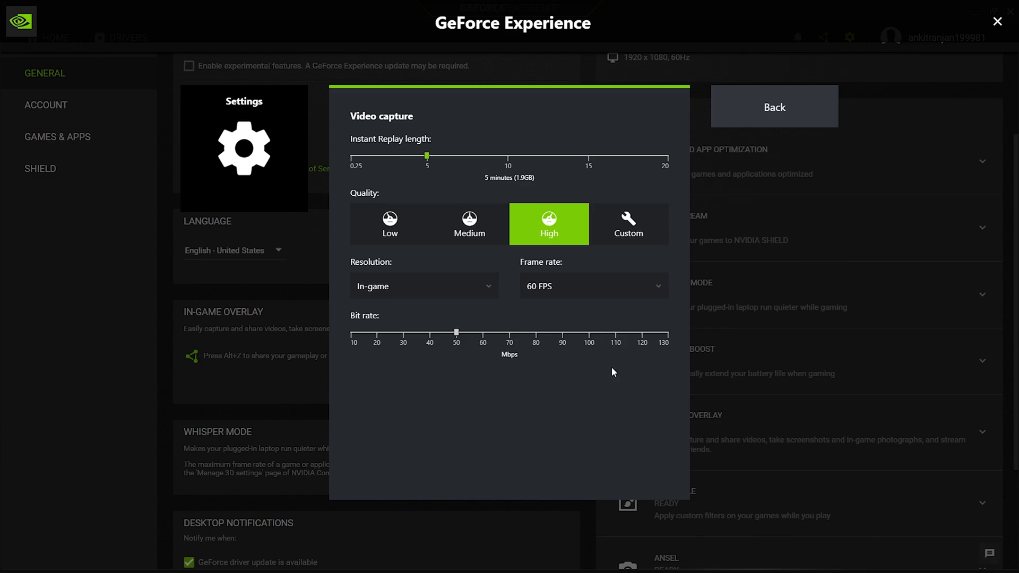
{"action": "left_click", "coordinate": [748, 106]}
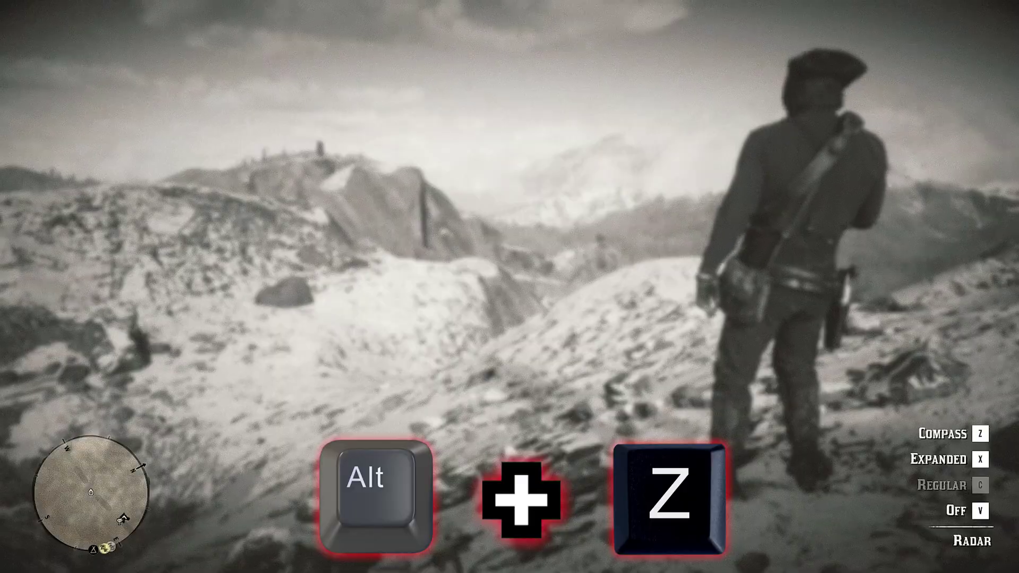
Bring up the GeForce Experience overlay over Red Dead Redemption 2 with Alt+Z.
{"action": "key", "text": "alt+z"}
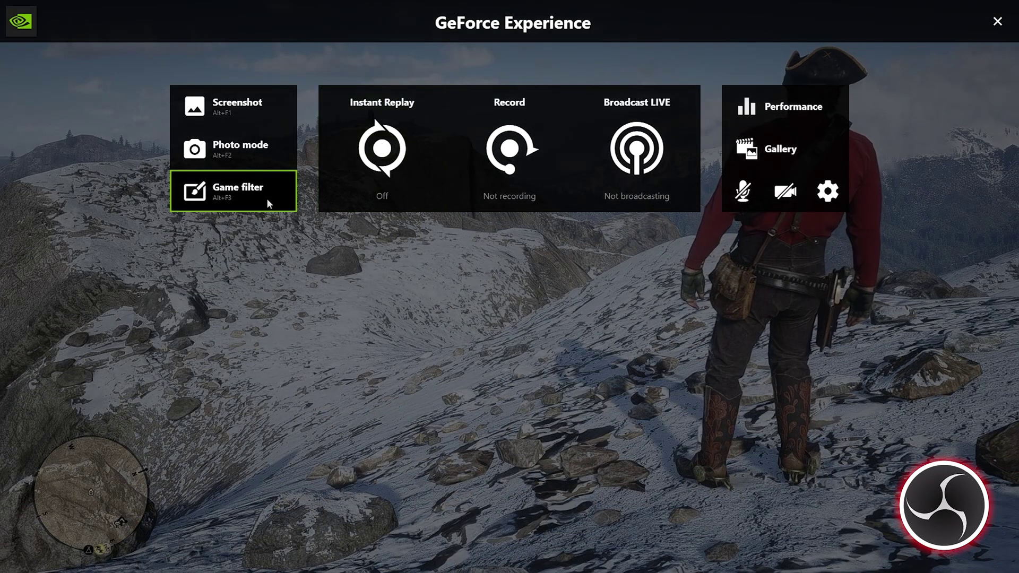
Open Game filter, switch to style 3 and add a Black & White filter.
{"action": "left_click", "coordinate": [266, 198]}
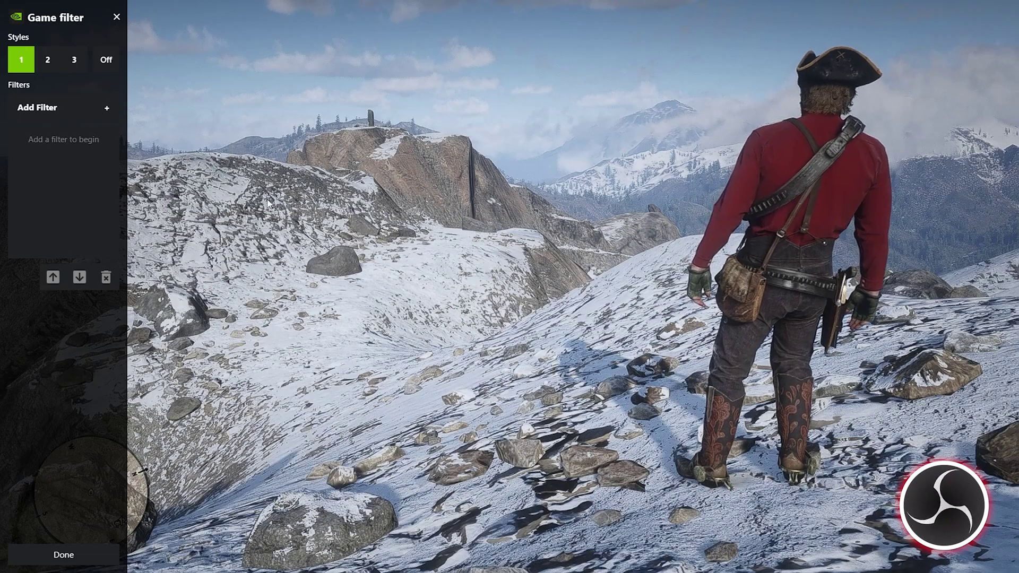
{"action": "left_click", "coordinate": [53, 59]}
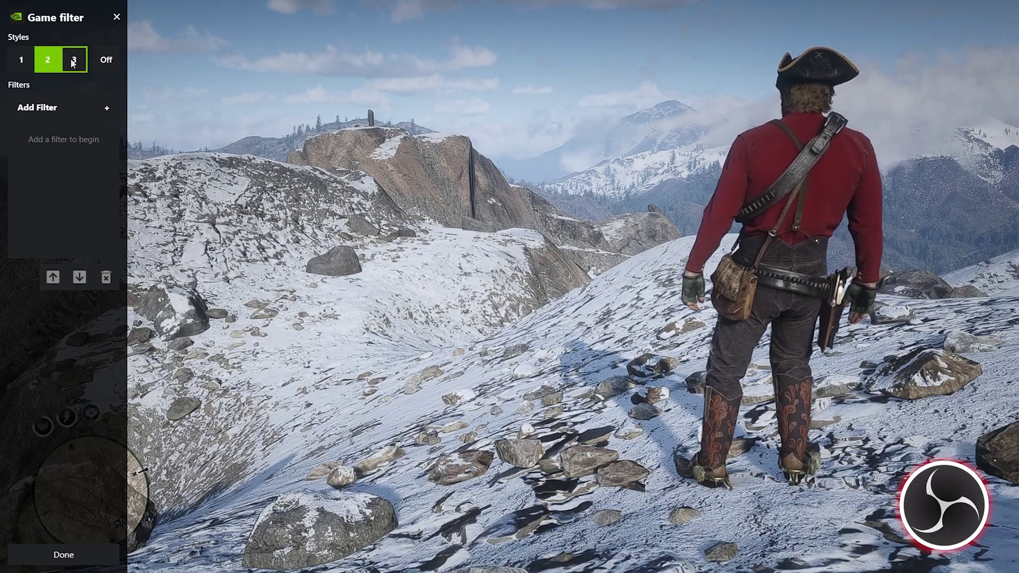
{"action": "left_click", "coordinate": [71, 58]}
{"action": "left_click", "coordinate": [85, 105]}
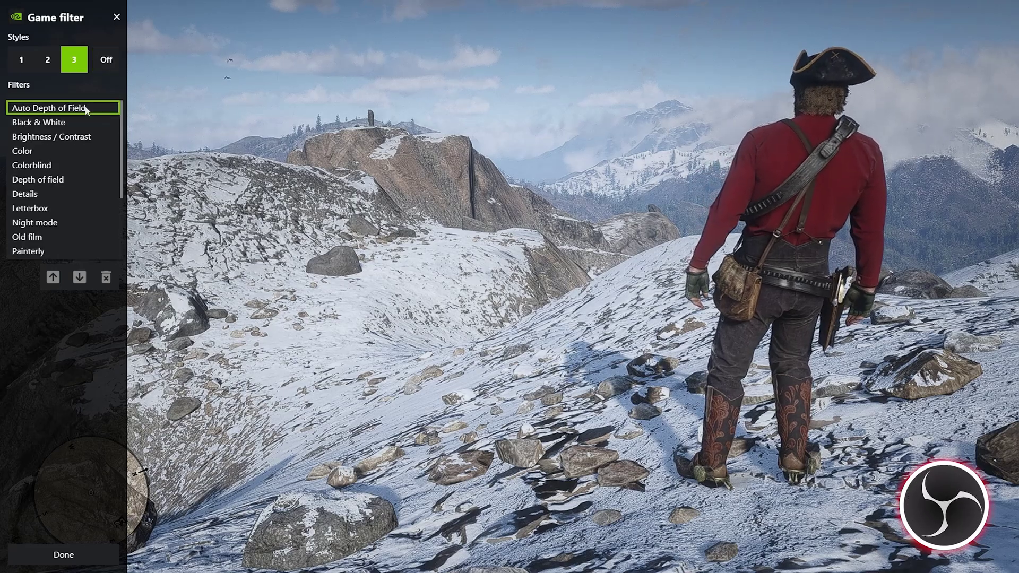
{"action": "left_click", "coordinate": [83, 121]}
{"action": "left_click", "coordinate": [80, 137]}
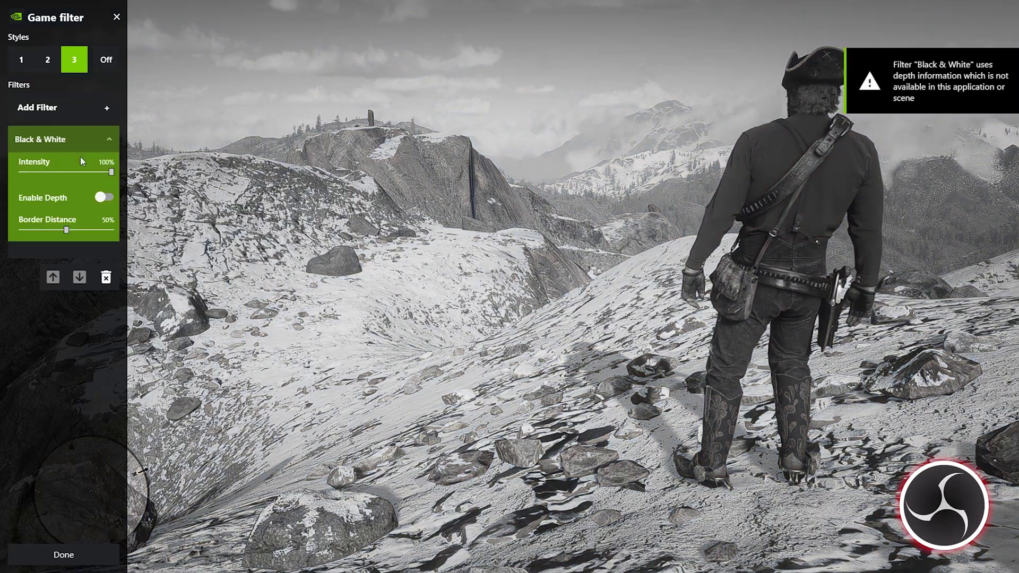
Add a Brightness / Contrast filter and delete the Black & White filter.
{"action": "left_click", "coordinate": [81, 108]}
{"action": "left_click", "coordinate": [82, 122]}
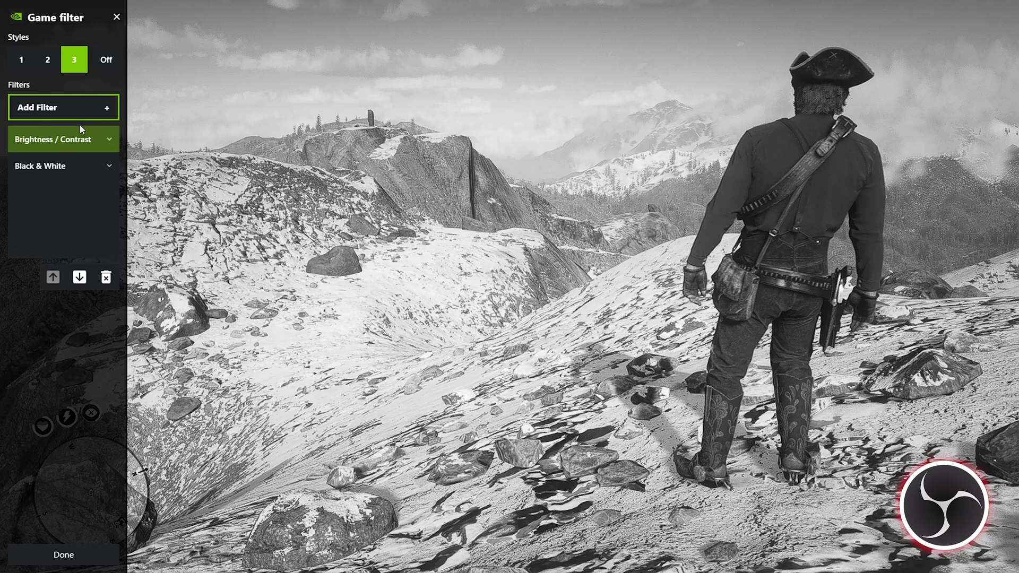
{"action": "left_click", "coordinate": [101, 165]}
{"action": "left_click", "coordinate": [106, 277]}
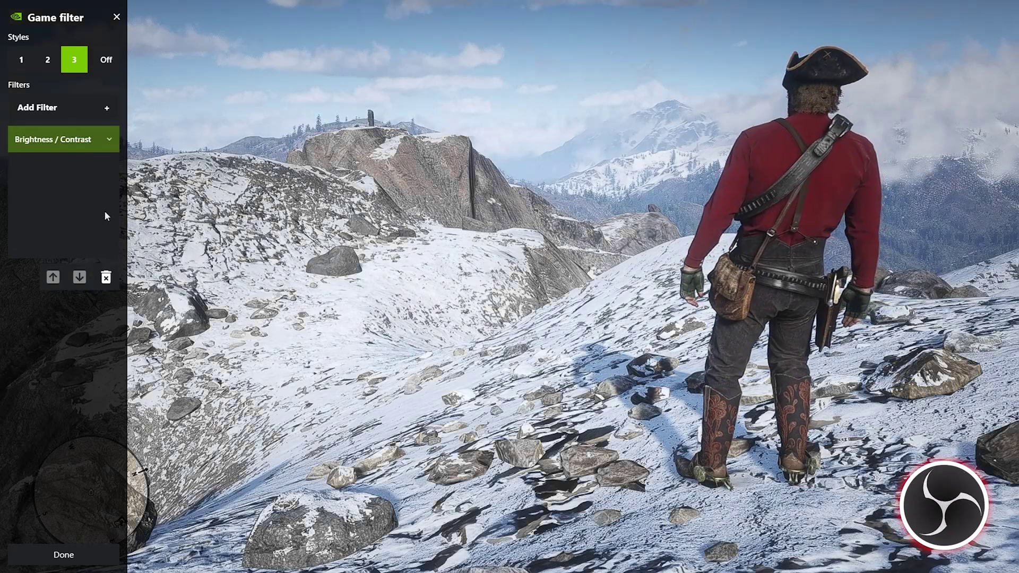
Try and remove an Old film filter, then return to filter style 3.
{"action": "left_click", "coordinate": [96, 105]}
{"action": "scroll", "coordinate": [93, 138], "scroll_direction": "down", "scroll_amount": 3}
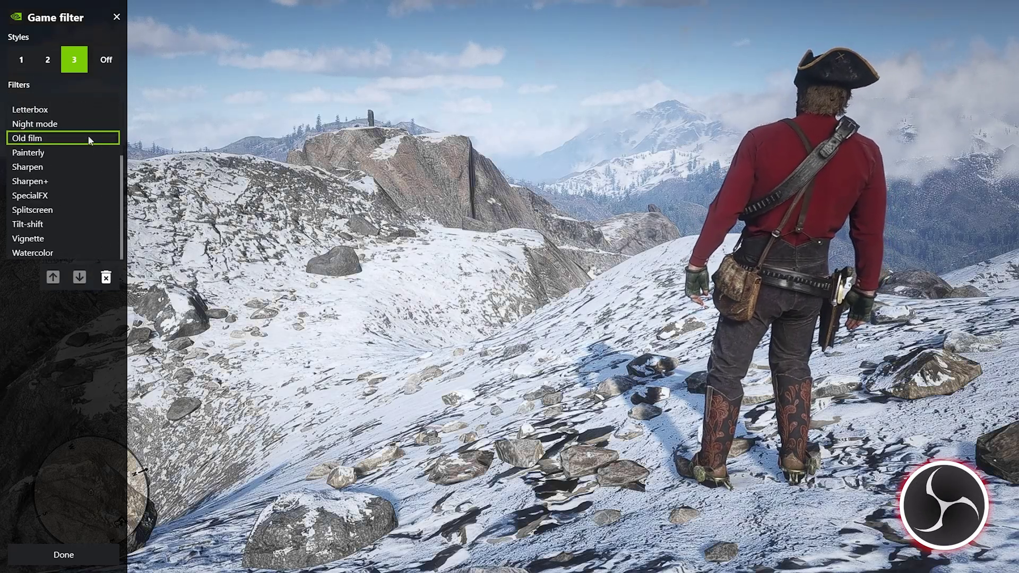
{"action": "left_click", "coordinate": [87, 135]}
{"action": "left_click", "coordinate": [106, 277]}
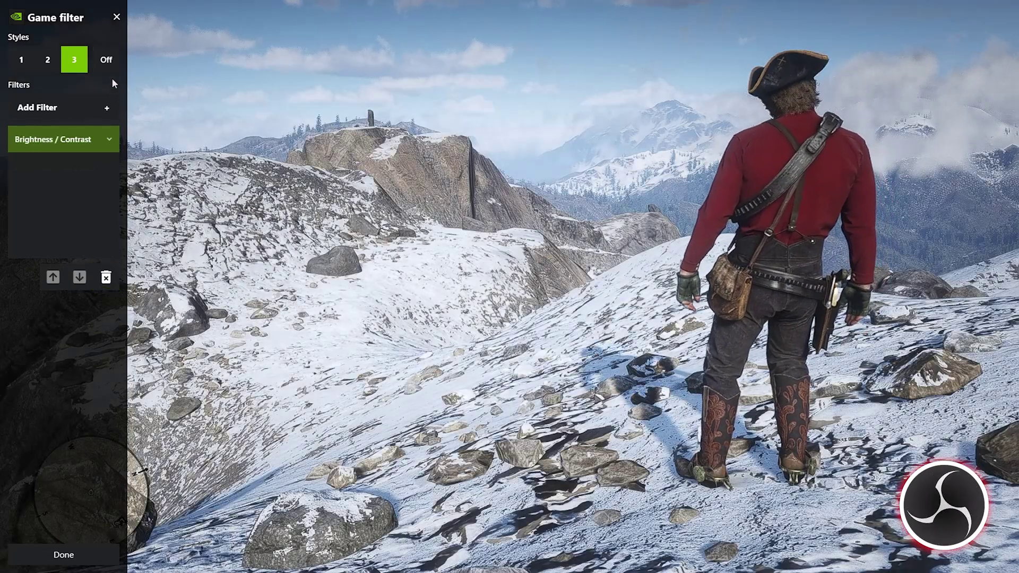
{"action": "left_click", "coordinate": [106, 59]}
{"action": "left_click", "coordinate": [79, 59]}
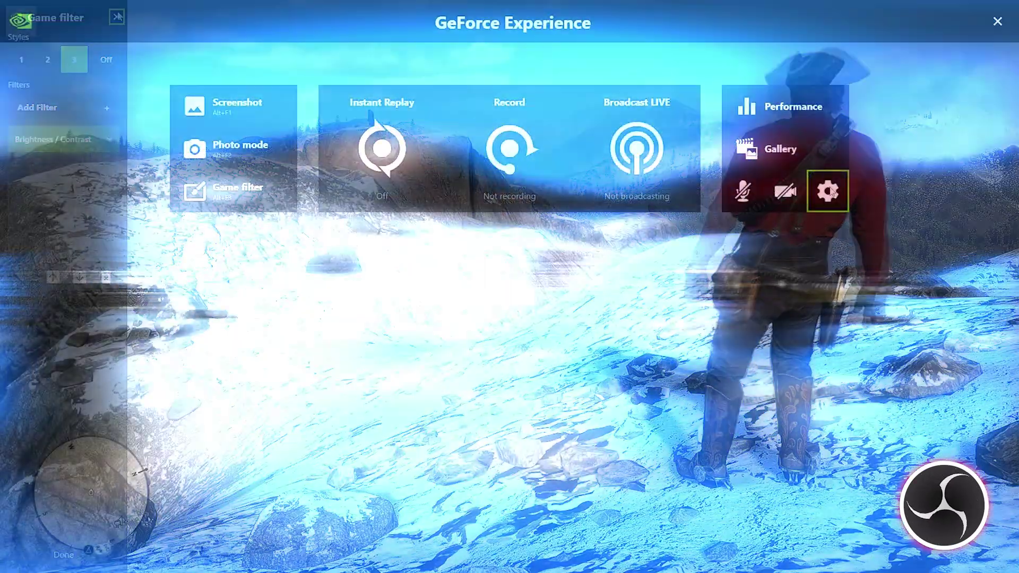
Preview an FPS counter in the Performance HUD layout, then set it back to Off.
{"action": "left_click", "coordinate": [826, 190]}
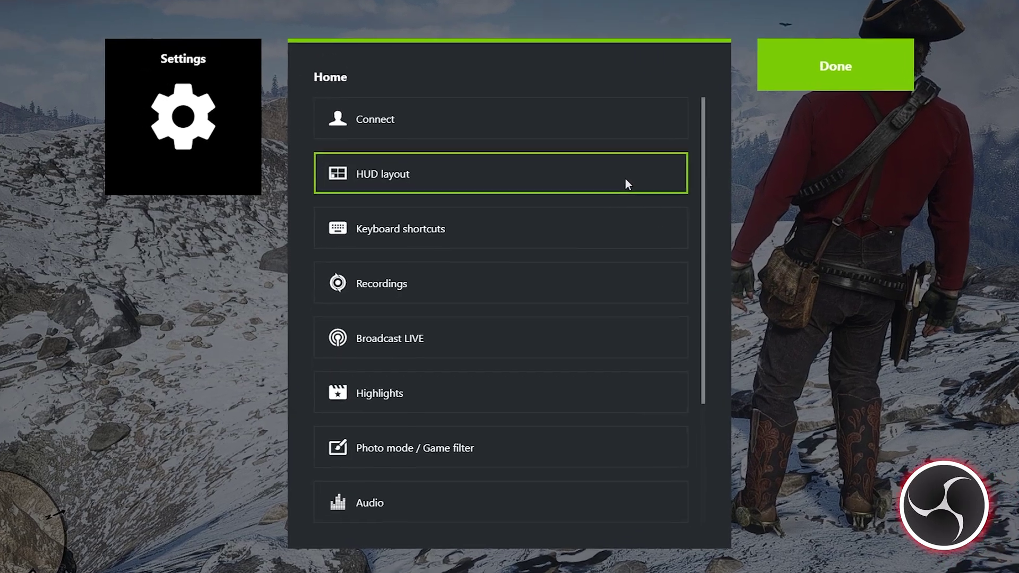
{"action": "left_click", "coordinate": [605, 200]}
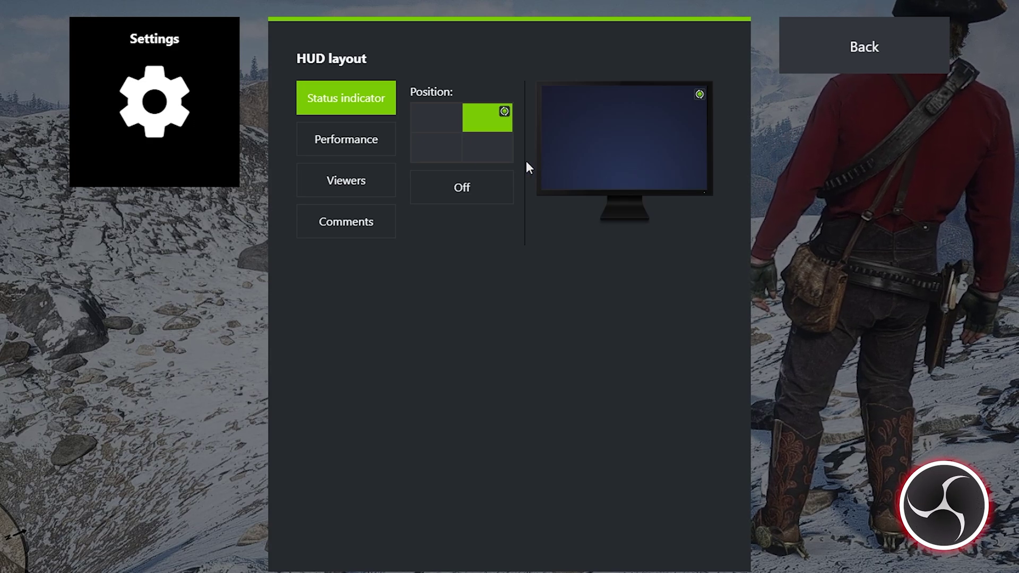
{"action": "left_click", "coordinate": [358, 143]}
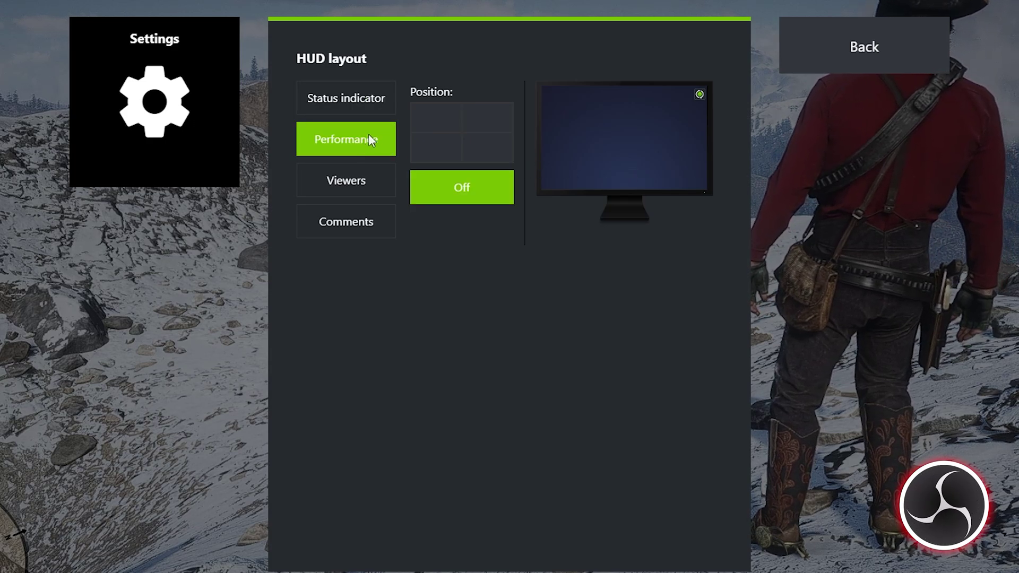
{"action": "left_click", "coordinate": [425, 112]}
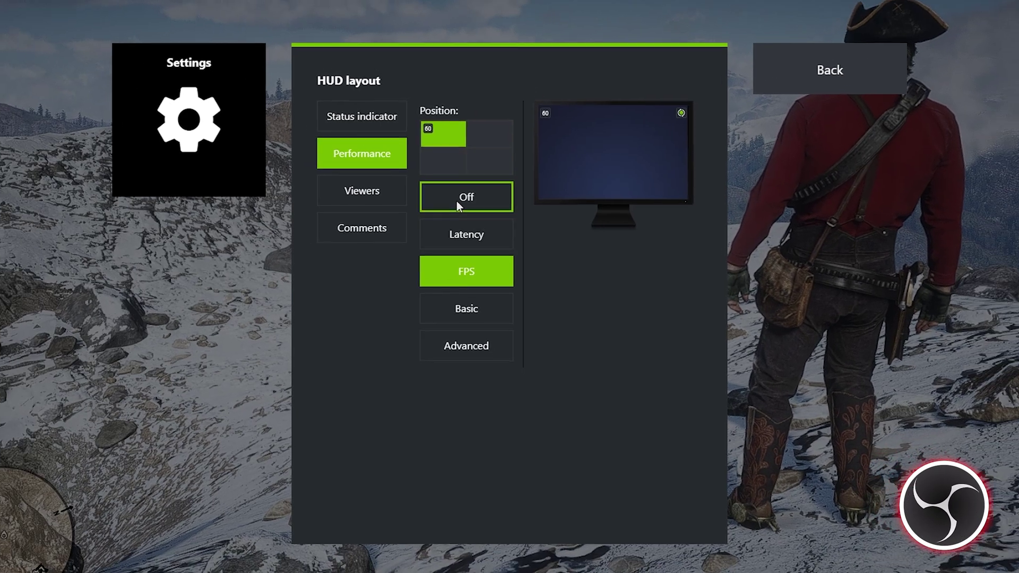
{"action": "left_click", "coordinate": [451, 199]}
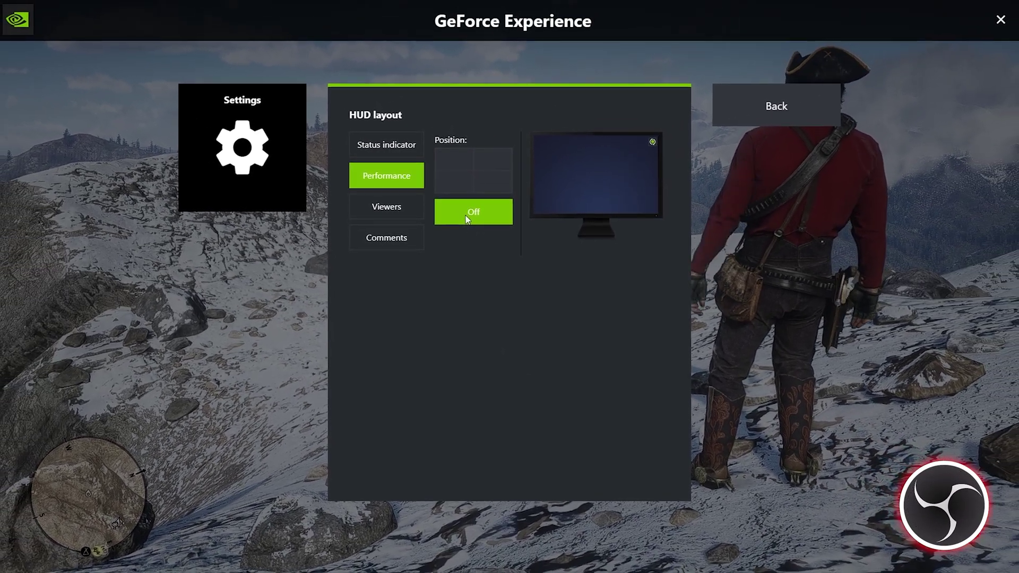
{"action": "left_click", "coordinate": [765, 118]}
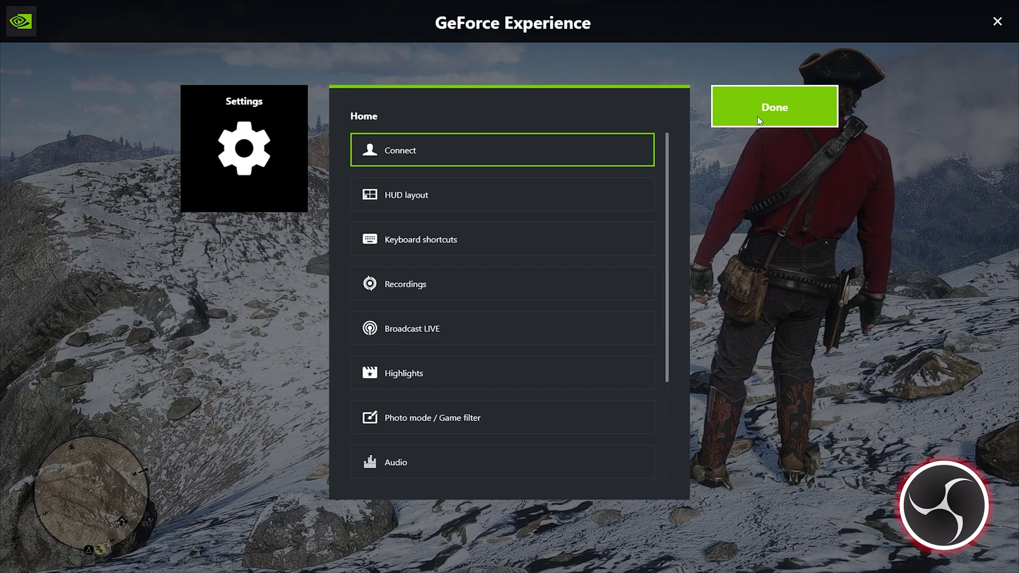
Leave Settings and start a gameplay recording from the Record tile (Alt+F9).
{"action": "left_click", "coordinate": [760, 120]}
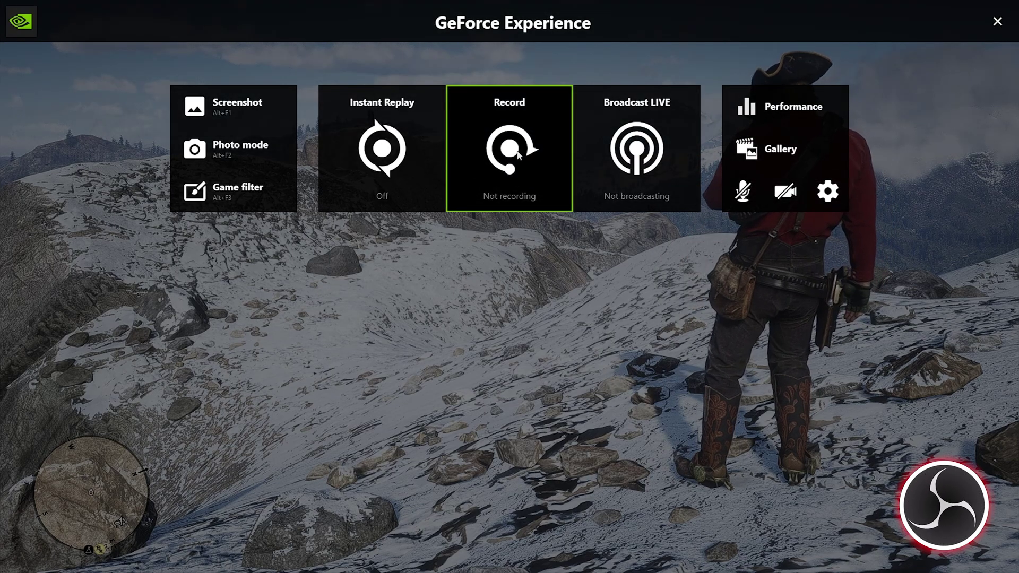
{"action": "left_click", "coordinate": [509, 190]}
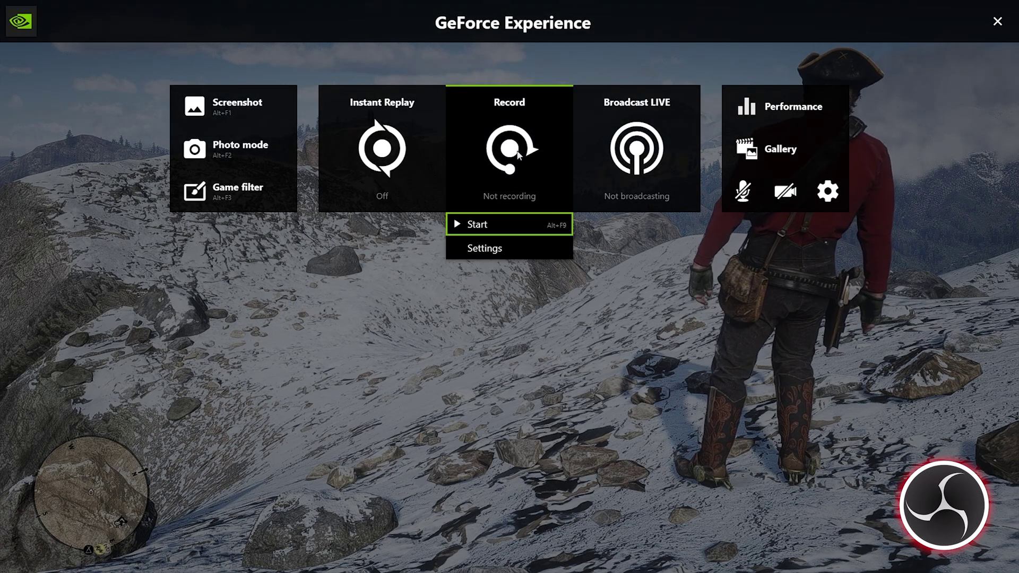
{"action": "left_click", "coordinate": [503, 224]}
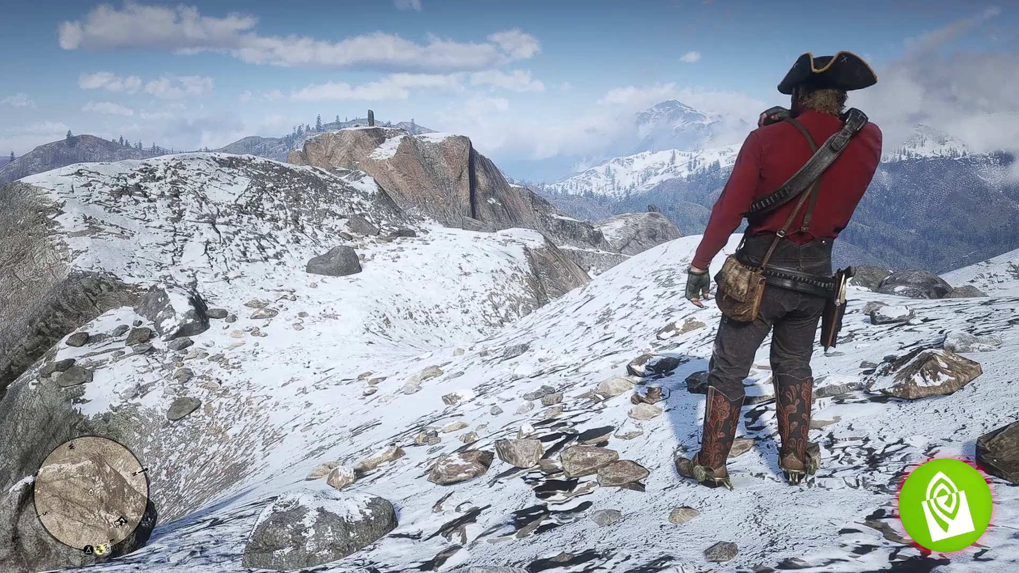
Walk the character along the snowy ridge in first-person view, then open the item wheel on Canned Peas.
{"action": "key", "text": "w"}
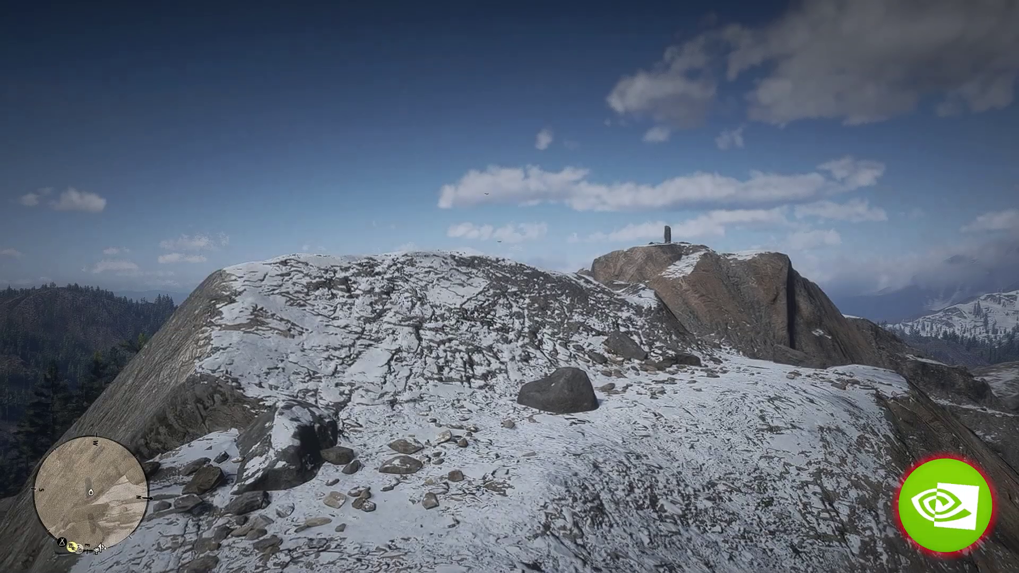
{"action": "key", "text": "v"}
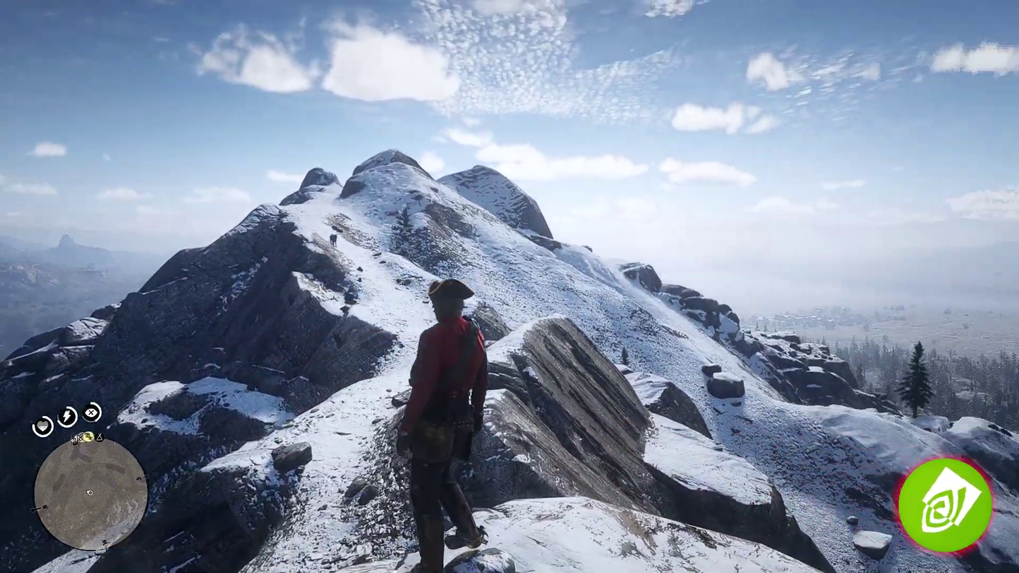
{"action": "key", "text": "Tab"}
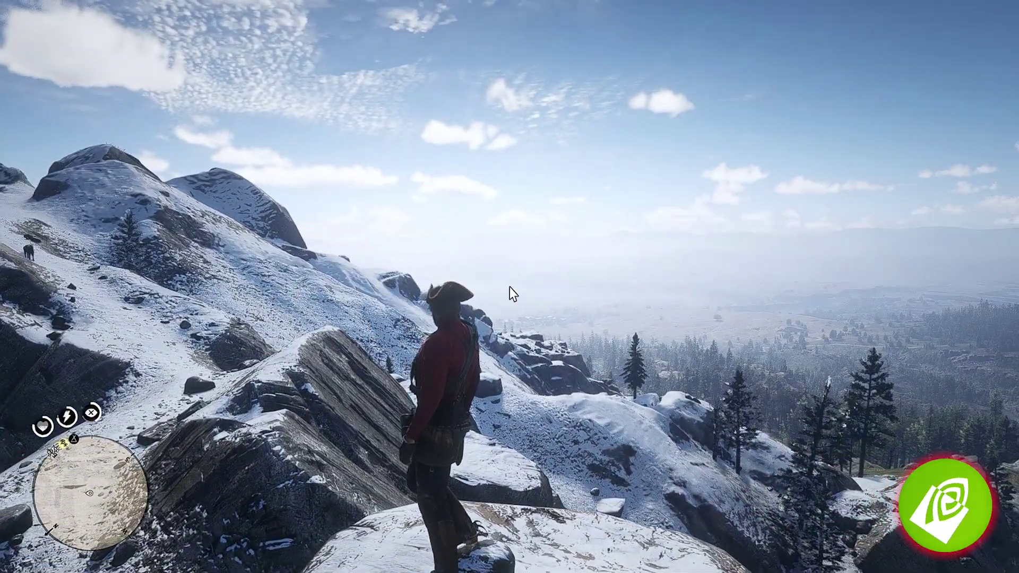
{"action": "mouse_move", "coordinate": [366, 309]}
{"action": "key", "text": "e"}
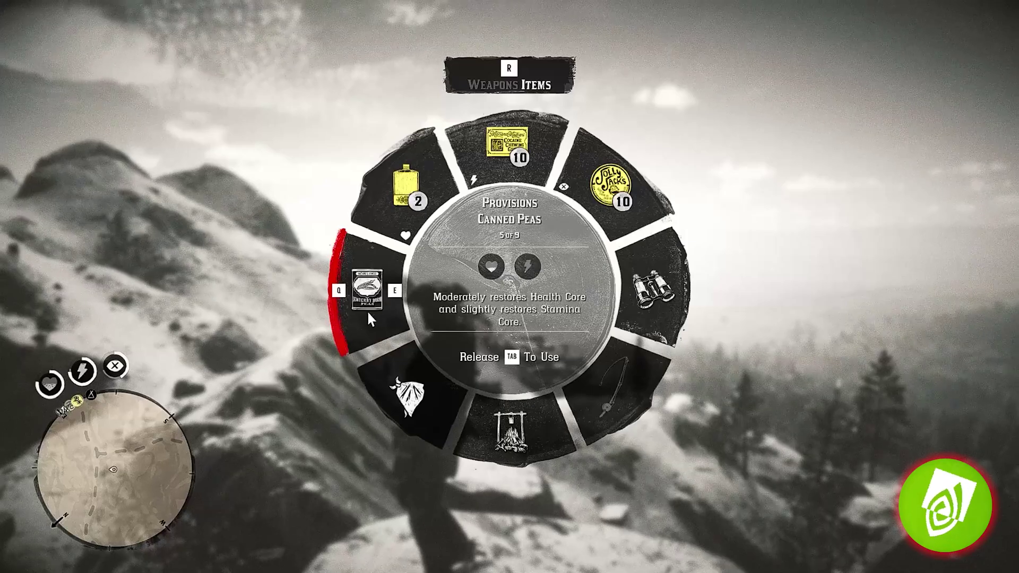